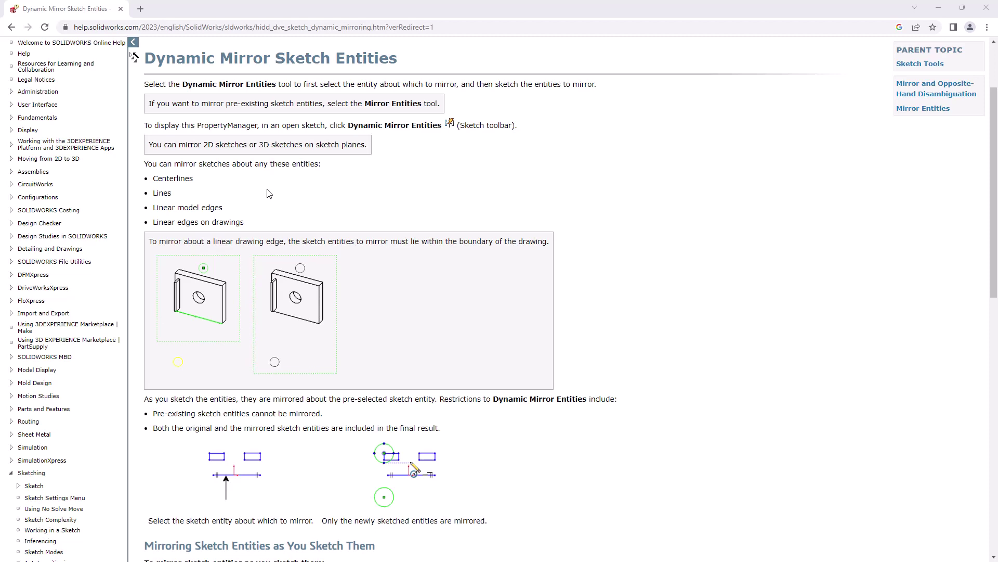
- Minimize the Dynamic Mirror help page to reveal the empty DYNAMIC MIRROR part
{"action": "left_click", "coordinate": [938, 8]}
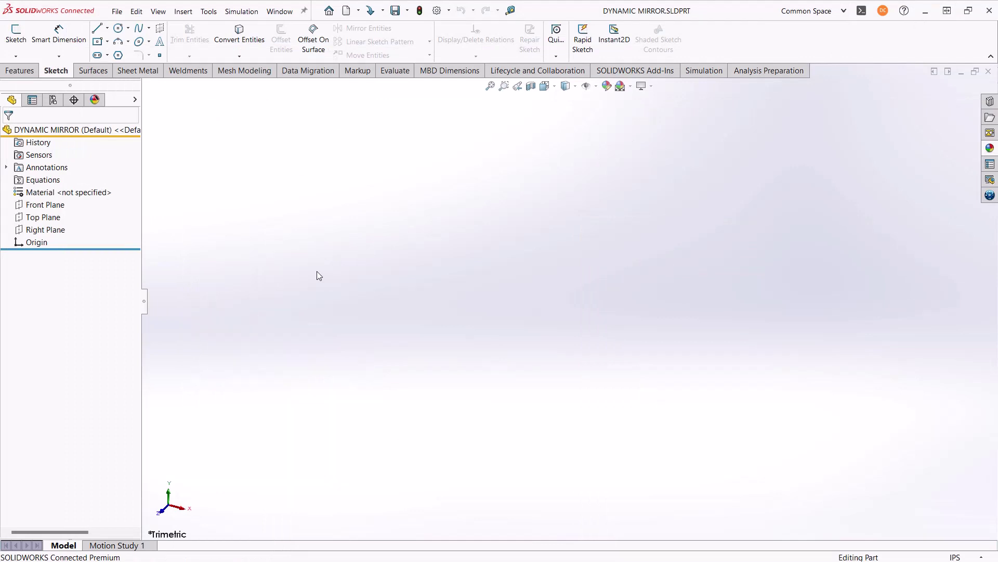
- Start a new sketch on the Front Plane
{"action": "key", "text": "s"}
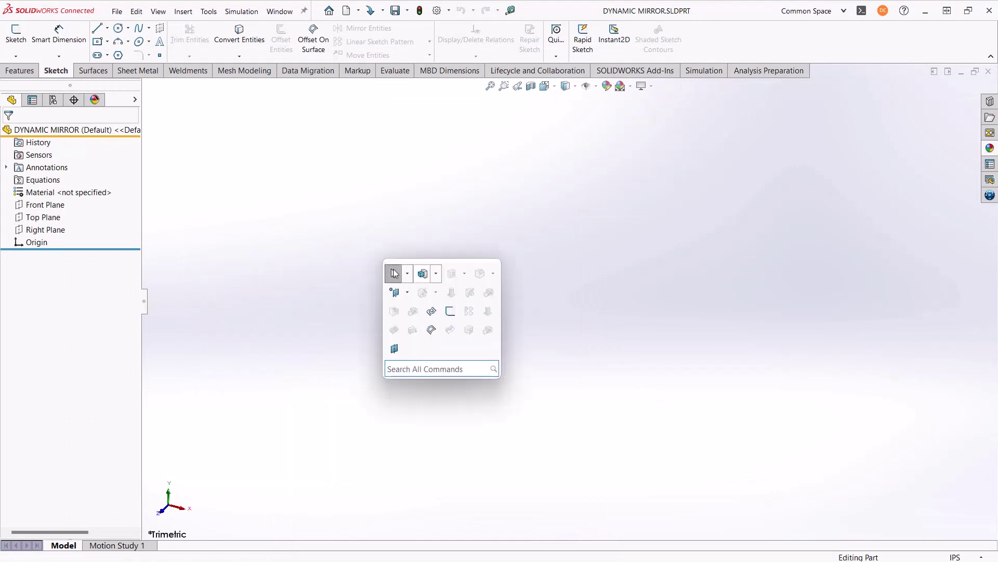
{"action": "left_click", "coordinate": [447, 311]}
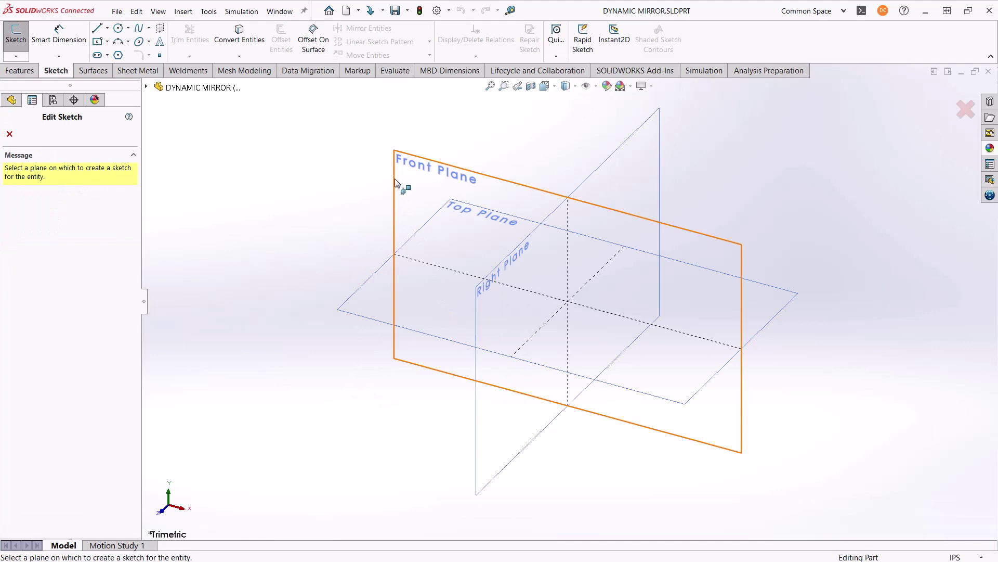
{"action": "left_click", "coordinate": [395, 179]}
- Draw a vertical centerline rising straight up from the origin
{"action": "key", "text": "s"}
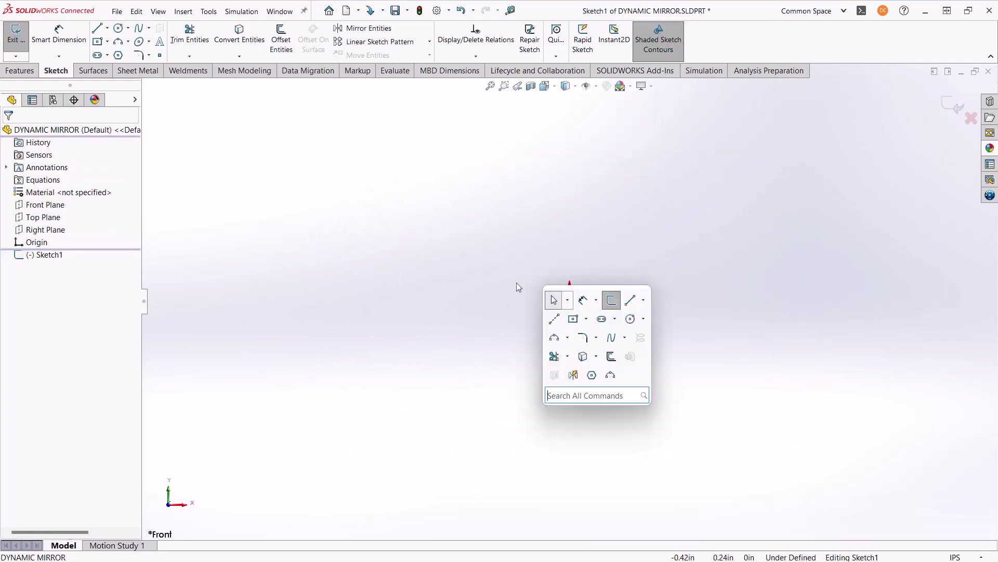
{"action": "left_click", "coordinate": [555, 318]}
{"action": "left_click", "coordinate": [570, 300]}
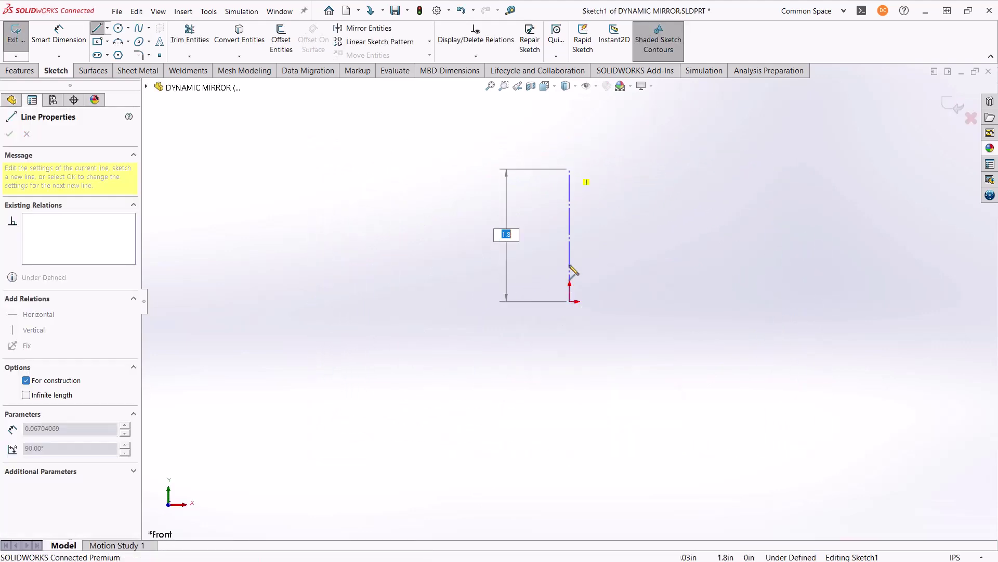
{"action": "left_click", "coordinate": [569, 130]}
{"action": "key", "text": "Escape"}
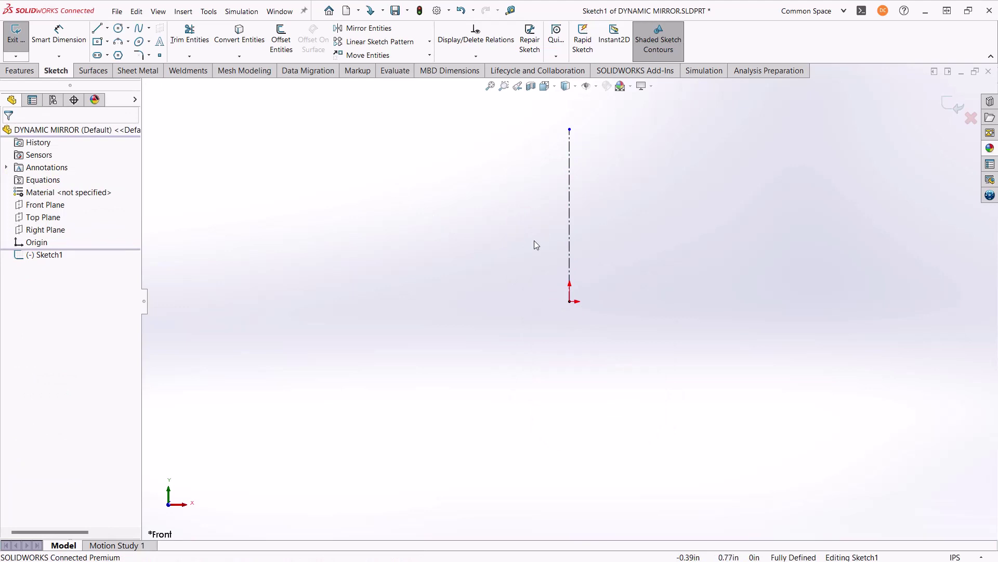
{"action": "key", "text": "s"}
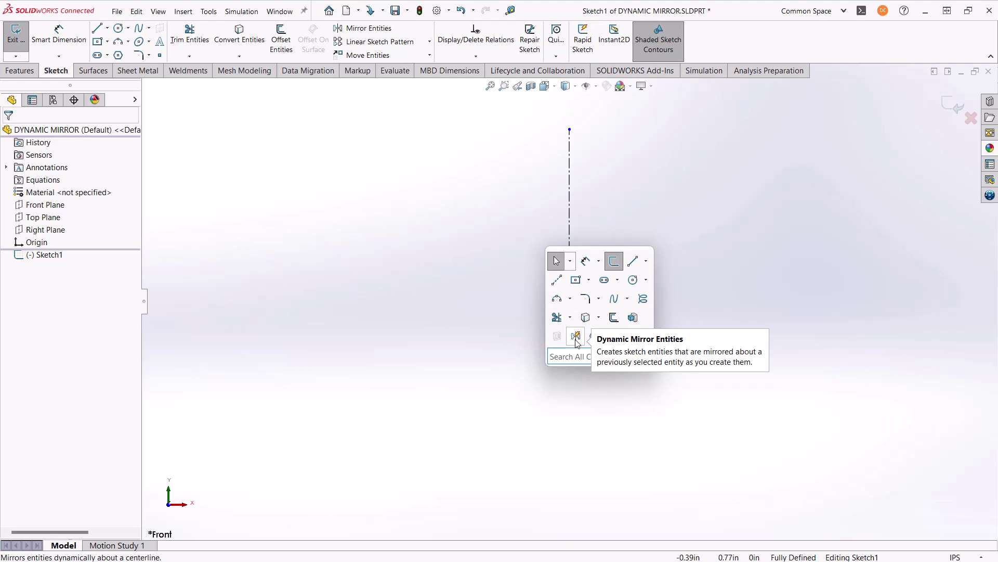
- Turn on Dynamic Mirror Entities (searched as 'dyna') with the vertical centerline as mirror line
{"action": "left_click", "coordinate": [566, 360]}
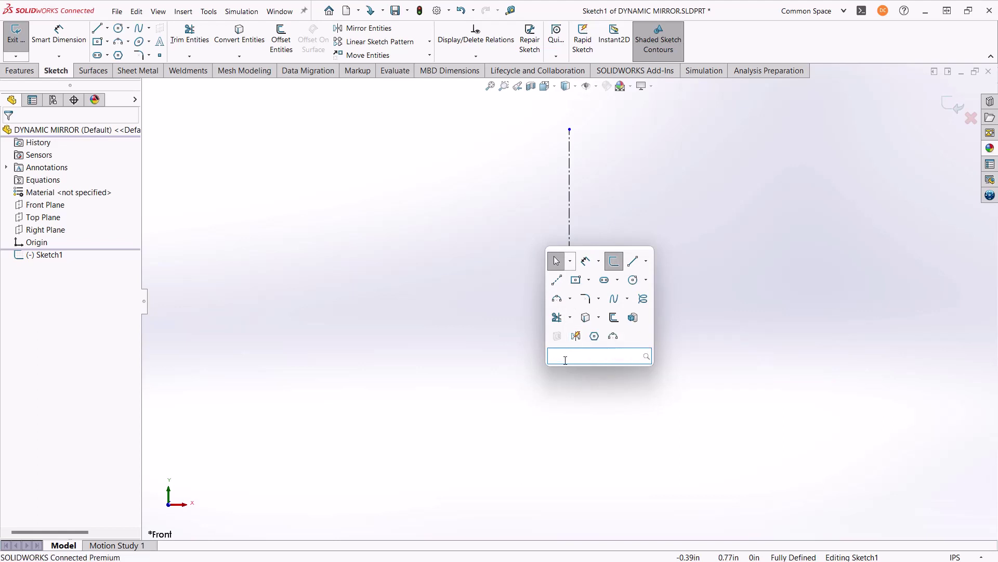
{"action": "type", "text": "dyna"}
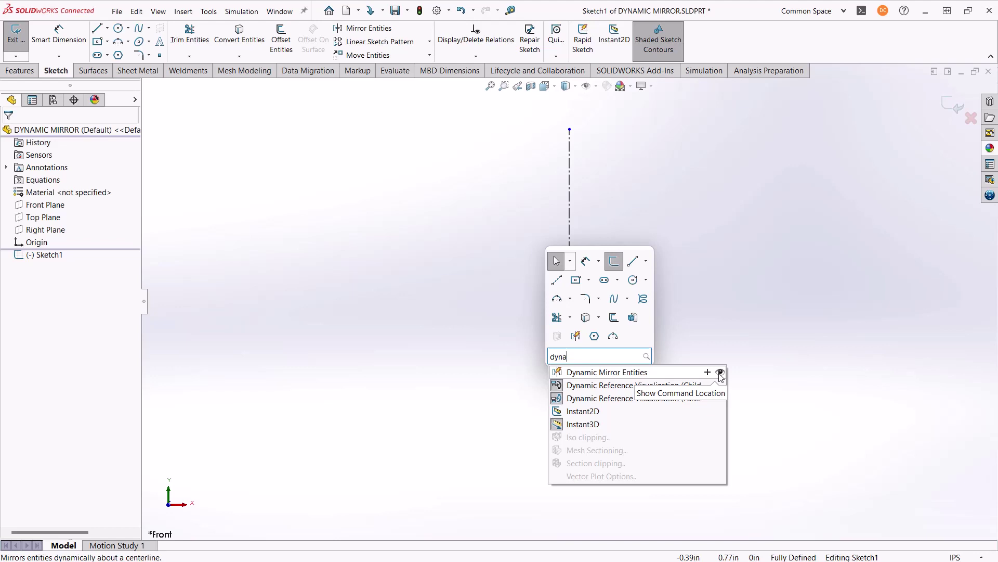
{"action": "left_click", "coordinate": [582, 372]}
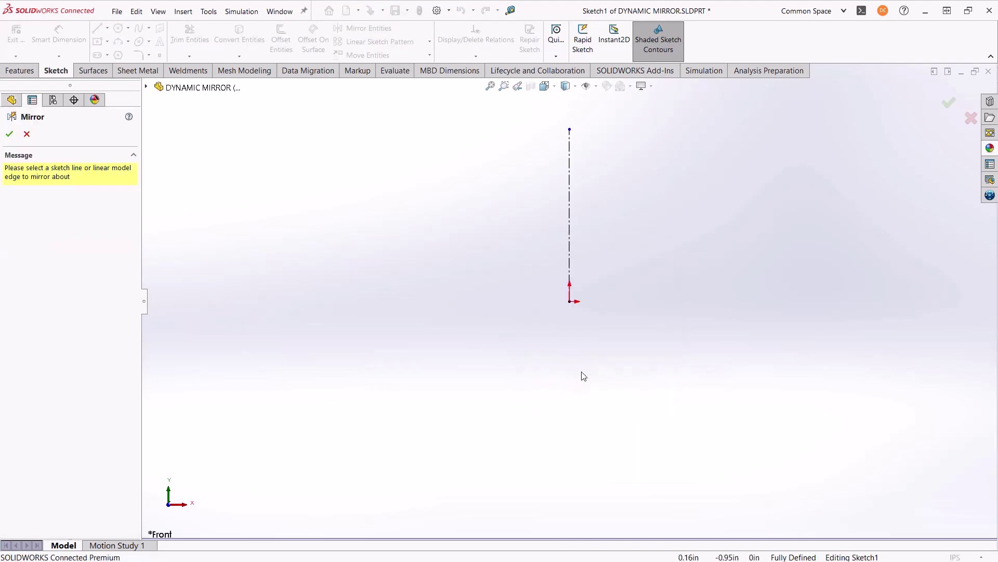
{"action": "left_click", "coordinate": [570, 271]}
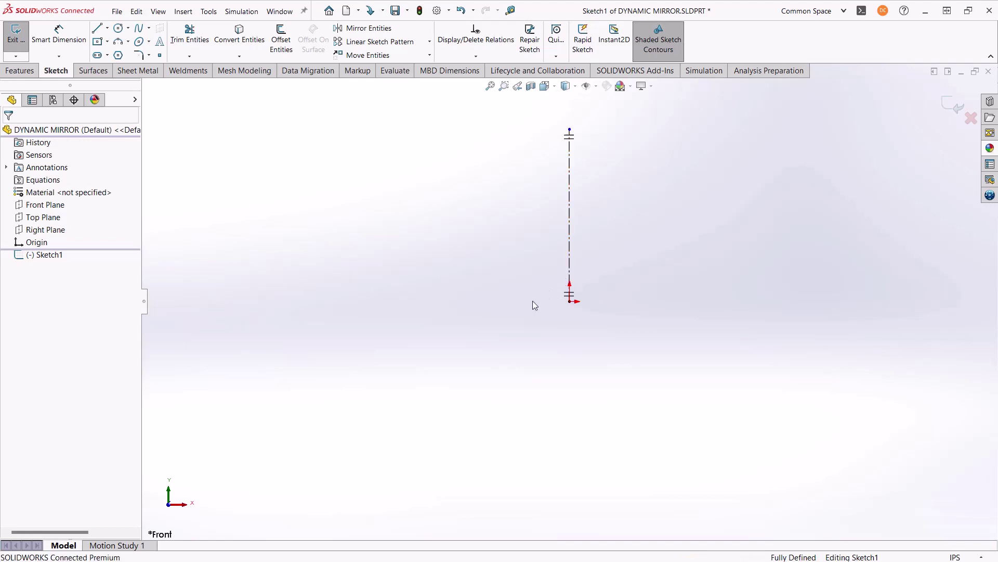
- Draw the left half's base line, side wall and outward step from the origin
{"action": "key", "text": "s"}
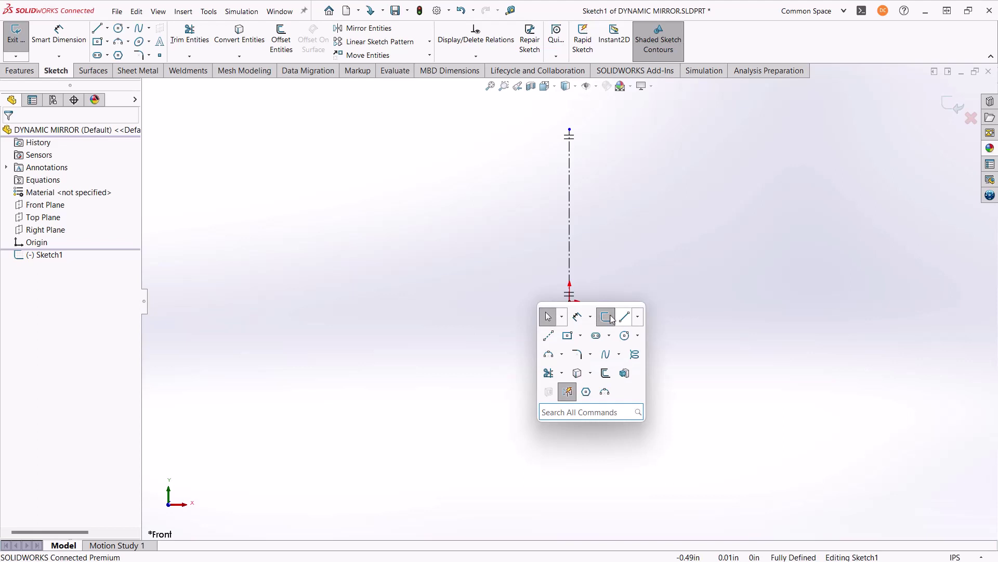
{"action": "left_click", "coordinate": [549, 335]}
{"action": "left_click", "coordinate": [569, 301]}
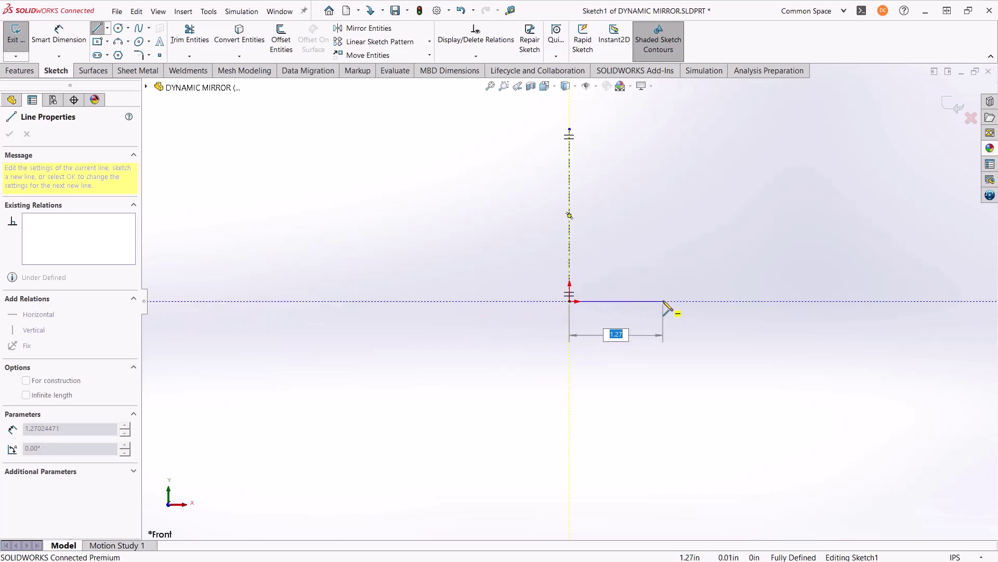
{"action": "left_click", "coordinate": [451, 301]}
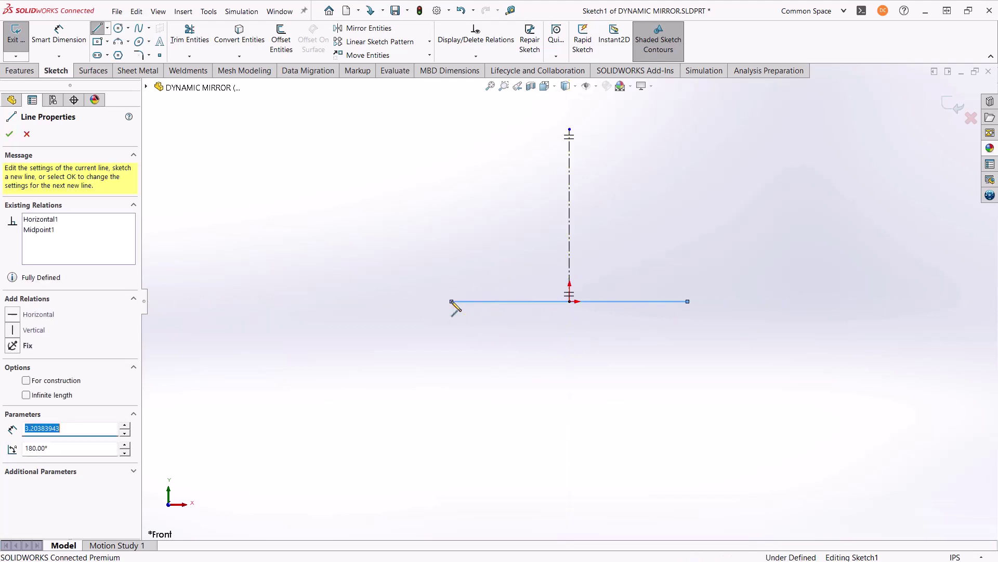
{"action": "left_click", "coordinate": [451, 245]}
{"action": "left_click", "coordinate": [435, 245]}
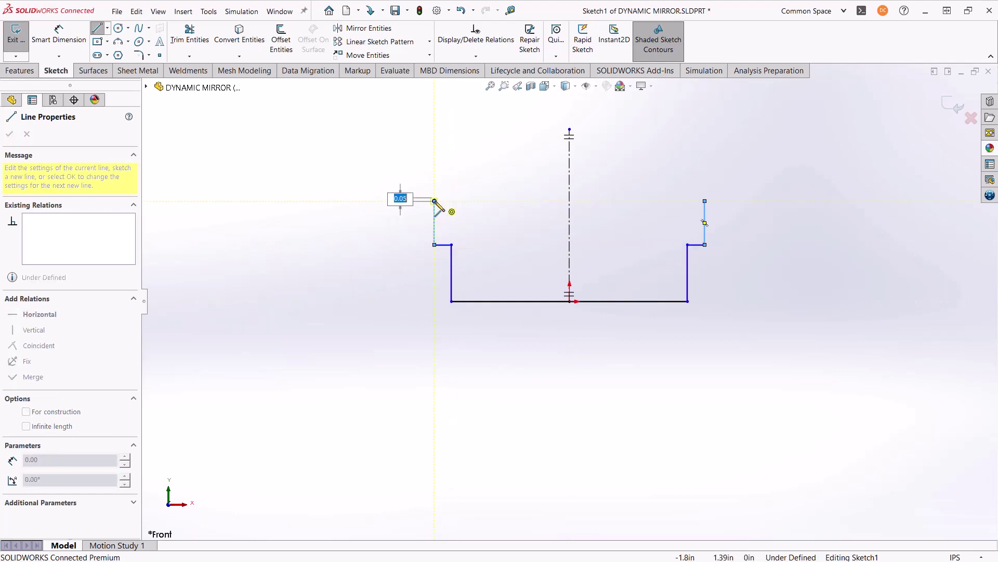
{"action": "left_click", "coordinate": [434, 201]}
- Add a tangent shoulder arc, short vertical line and dome arc closing at the centerline top
{"action": "key", "text": "a"}
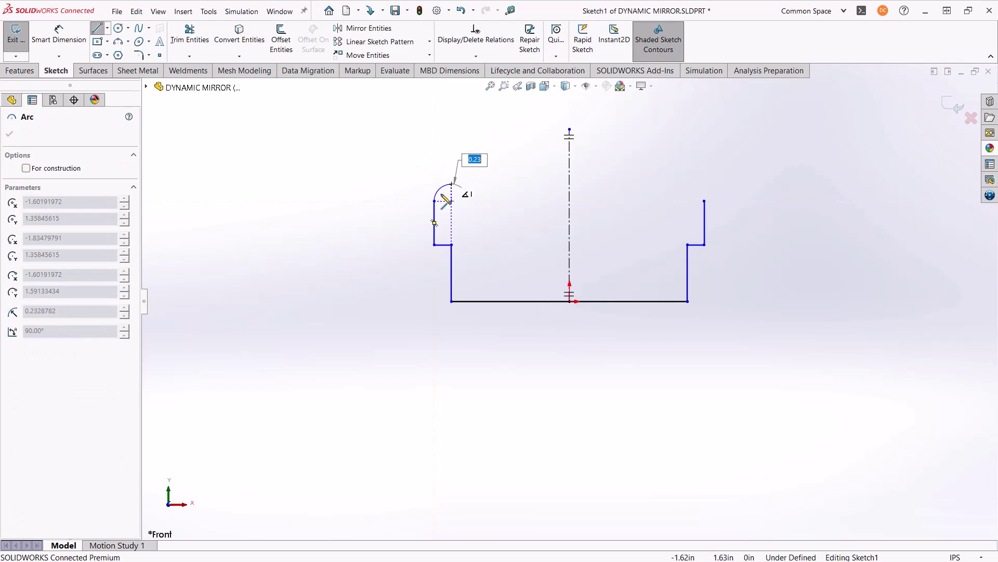
{"action": "left_click", "coordinate": [451, 183]}
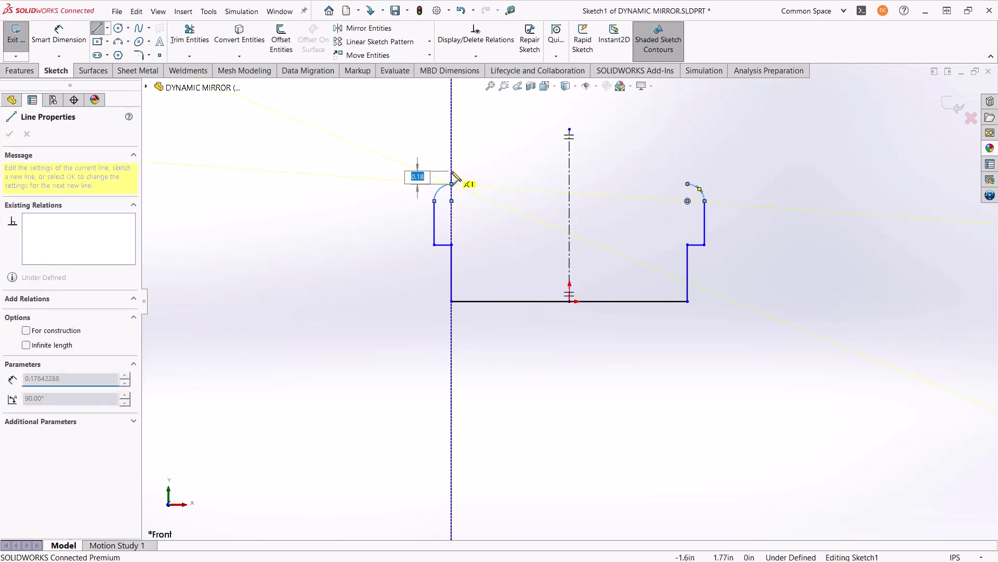
{"action": "left_click", "coordinate": [451, 170]}
{"action": "left_click", "coordinate": [452, 172]}
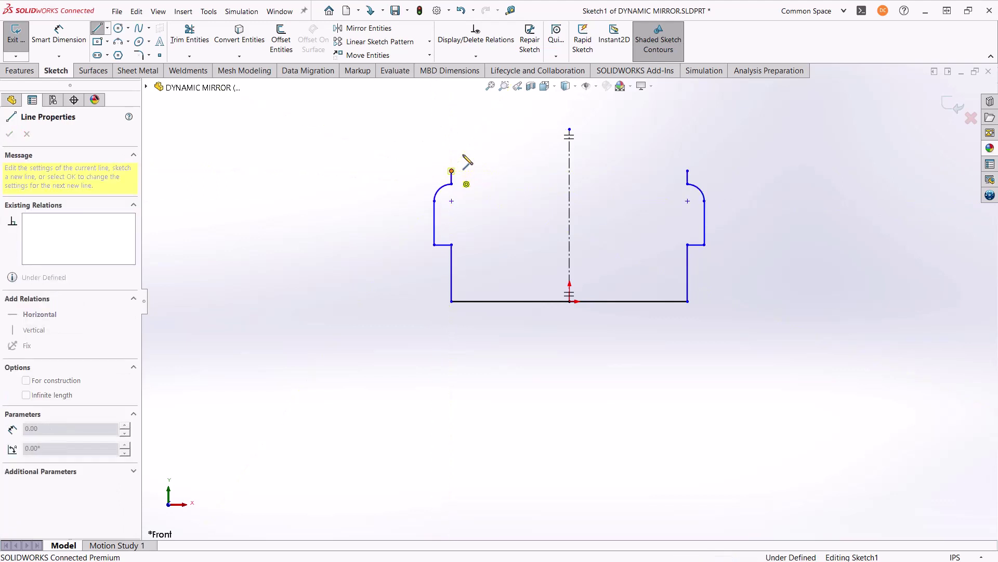
{"action": "left_click", "coordinate": [452, 171]}
{"action": "key", "text": "a"}
{"action": "scroll", "coordinate": [571, 133], "scroll_direction": "up", "scroll_amount": 3}
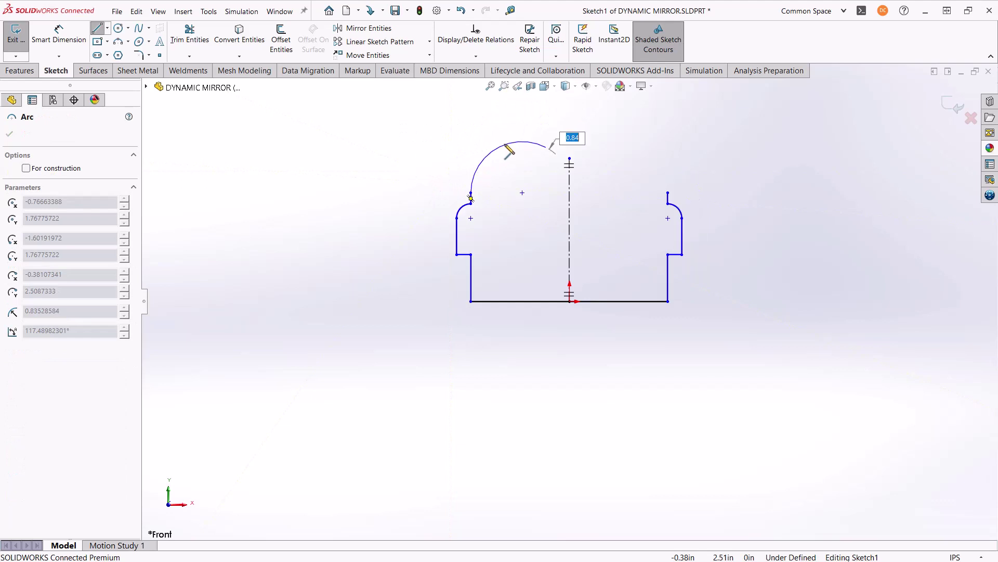
{"action": "left_click", "coordinate": [569, 128]}
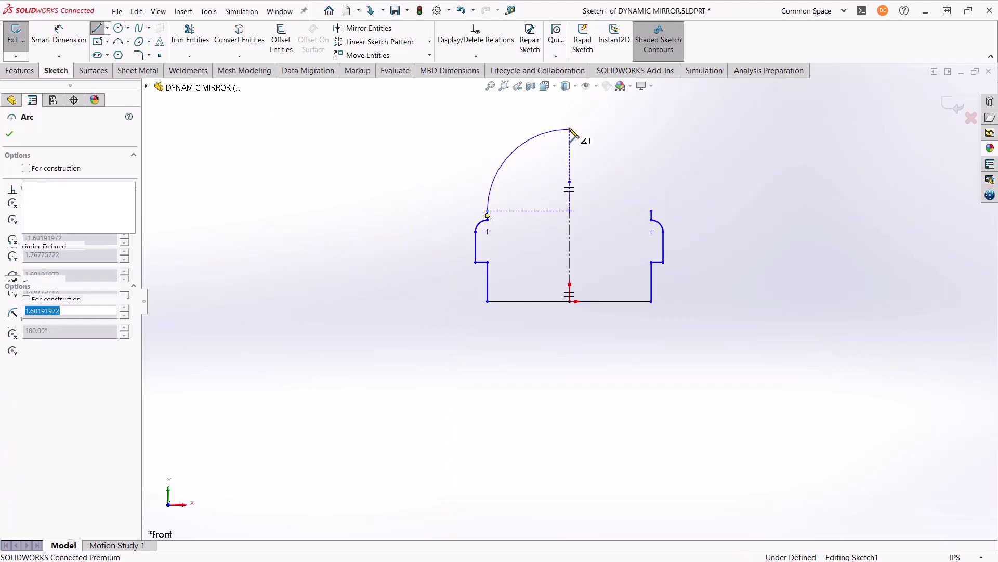
{"action": "key", "text": "Escape"}
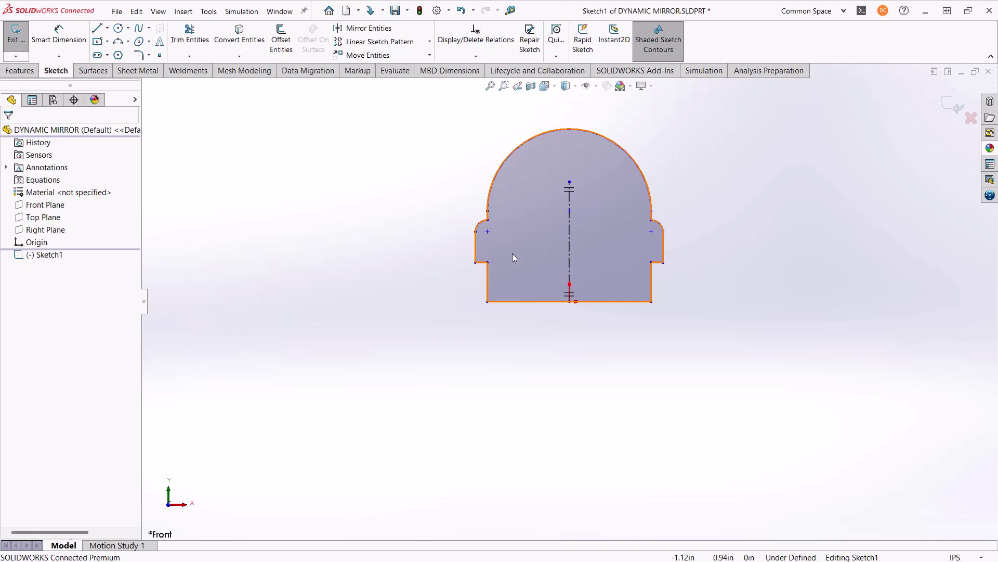
- Switch to the DYNAMIC MIRROR WITH PLANES part and start a sketch on its Front Plane
{"action": "key", "text": "ctrl+Tab"}
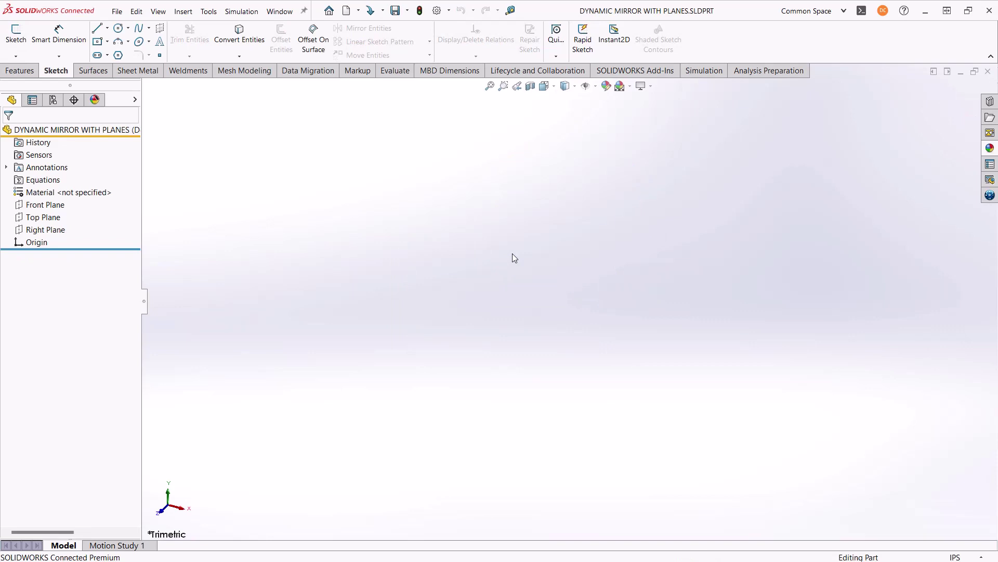
{"action": "key", "text": "s"}
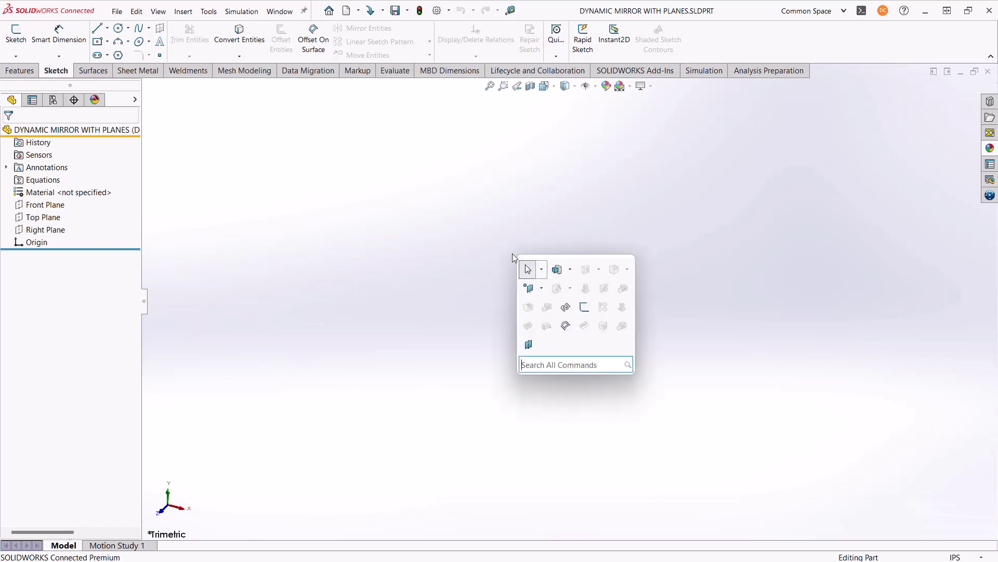
{"action": "left_click", "coordinate": [586, 308]}
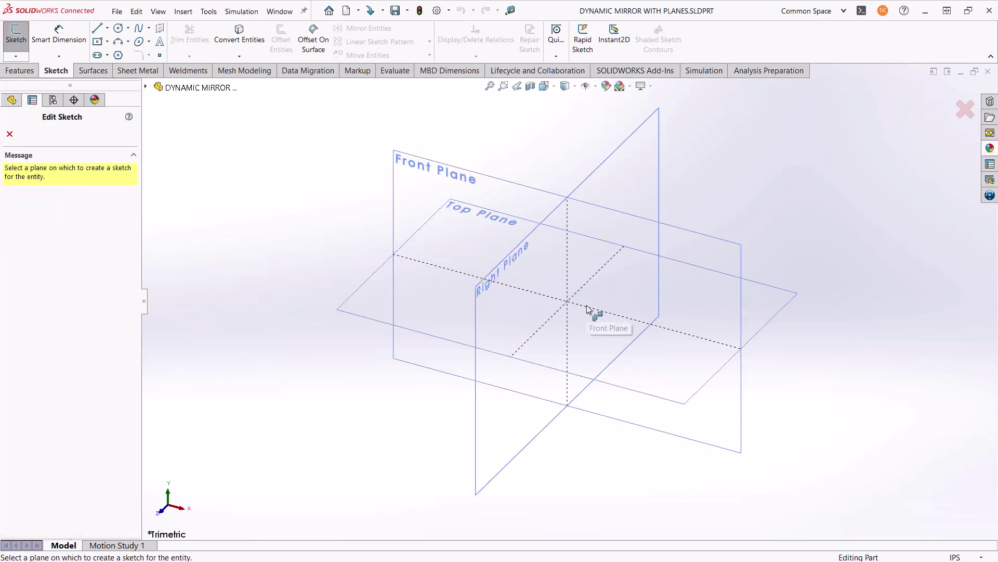
{"action": "left_click", "coordinate": [405, 185]}
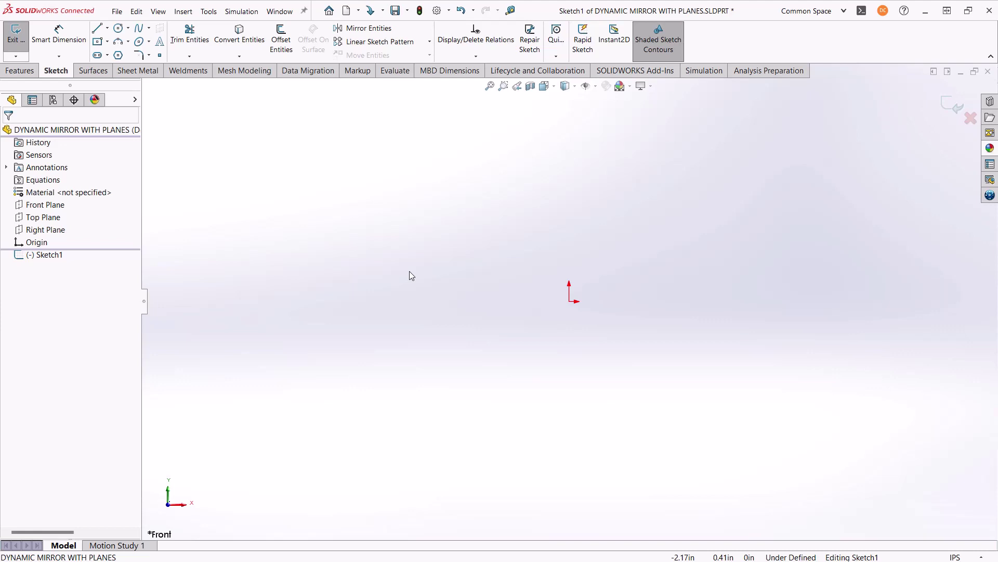
- Enable Dynamic Mirror Entities using the Right Plane from the flyout tree as mirror
{"action": "key", "text": "s"}
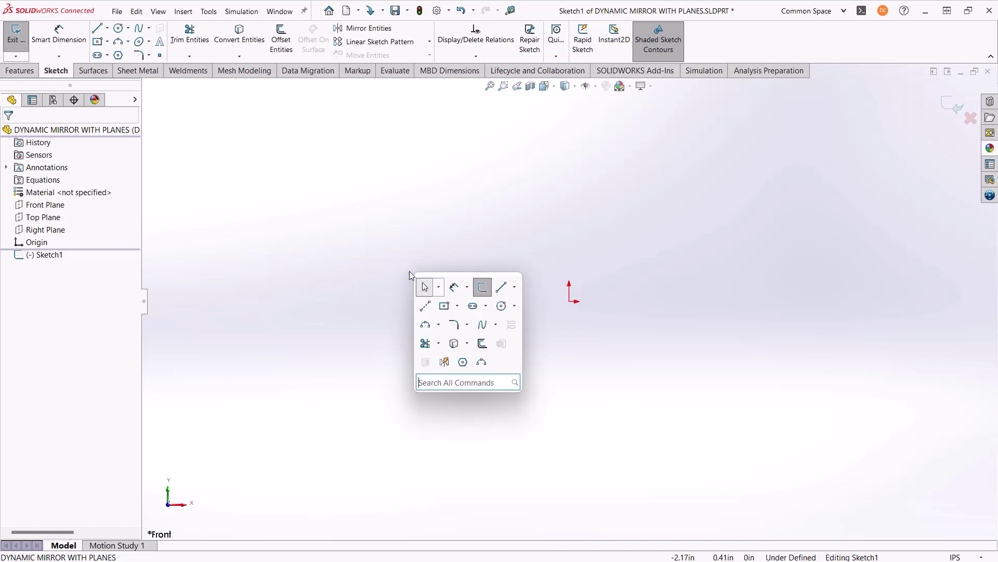
{"action": "left_click", "coordinate": [445, 363]}
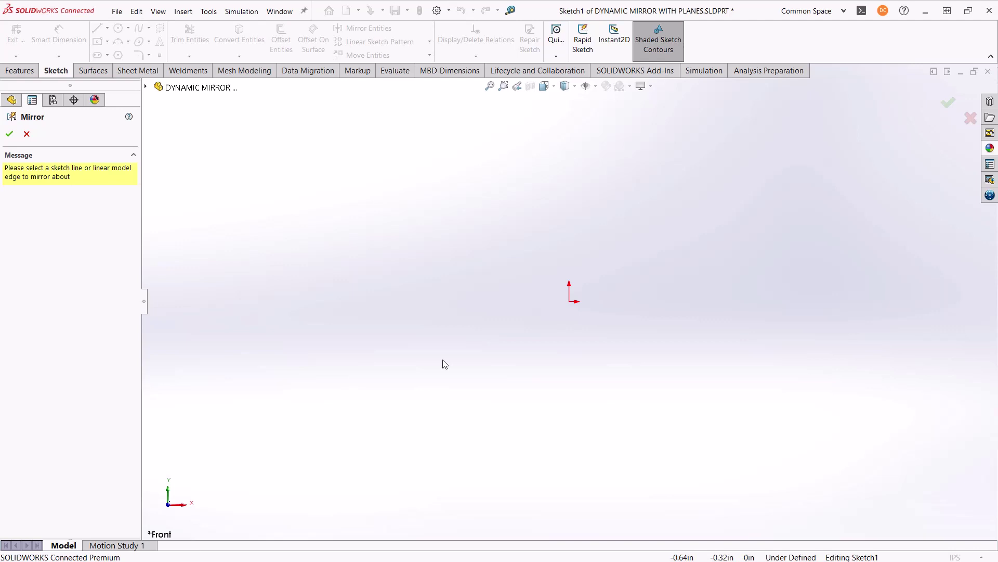
{"action": "left_click", "coordinate": [146, 88]}
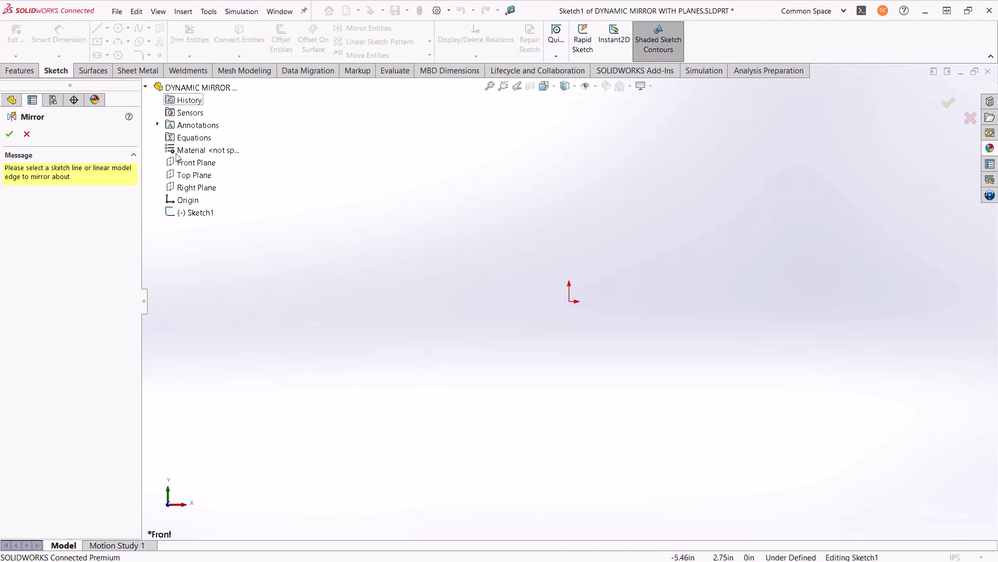
{"action": "left_click", "coordinate": [193, 188]}
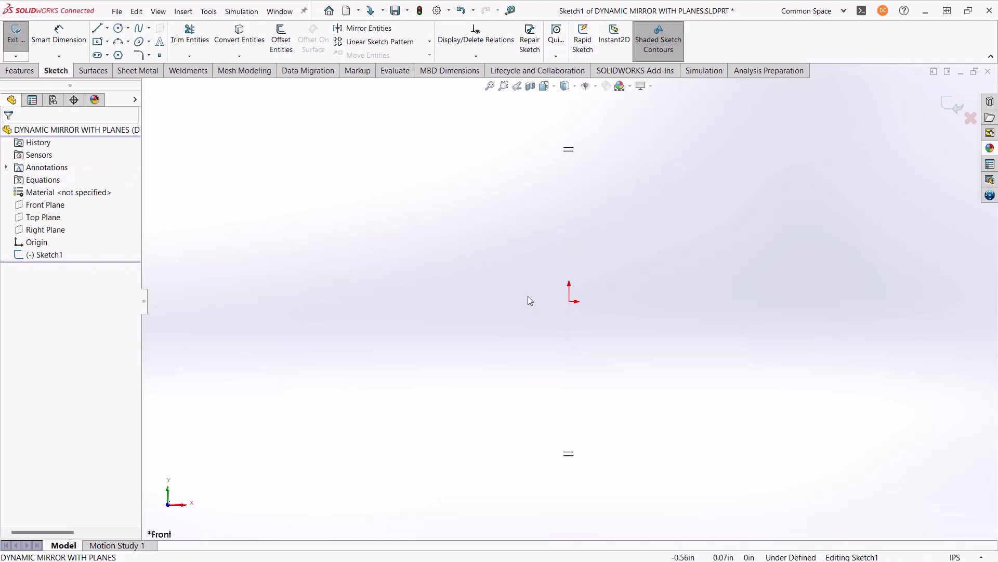
- Draw the mirrored base line, left side wall, outward step and upper wall from the origin
{"action": "key", "text": "s"}
{"action": "left_click", "coordinate": [620, 311]}
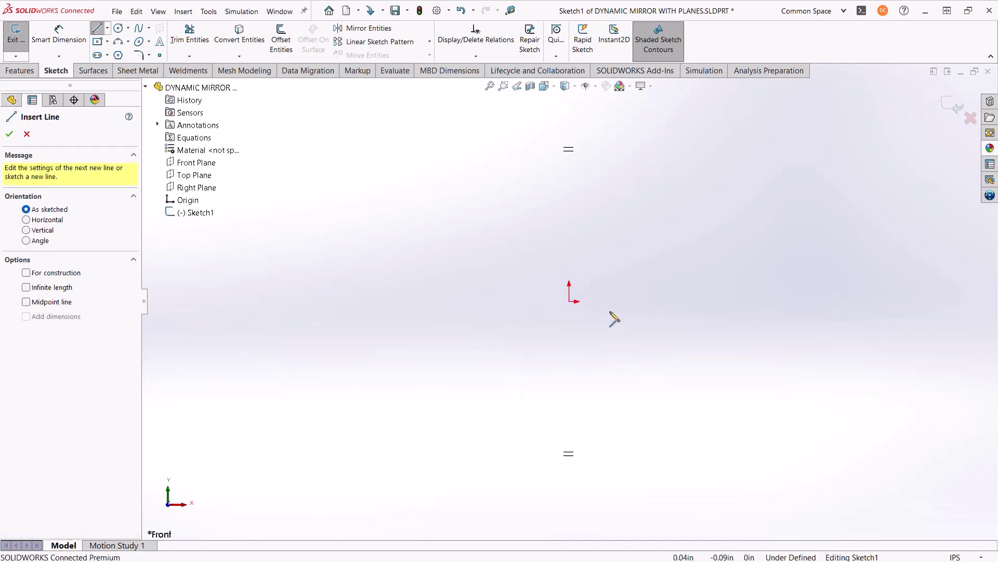
{"action": "left_click", "coordinate": [569, 301]}
{"action": "left_click", "coordinate": [453, 301]}
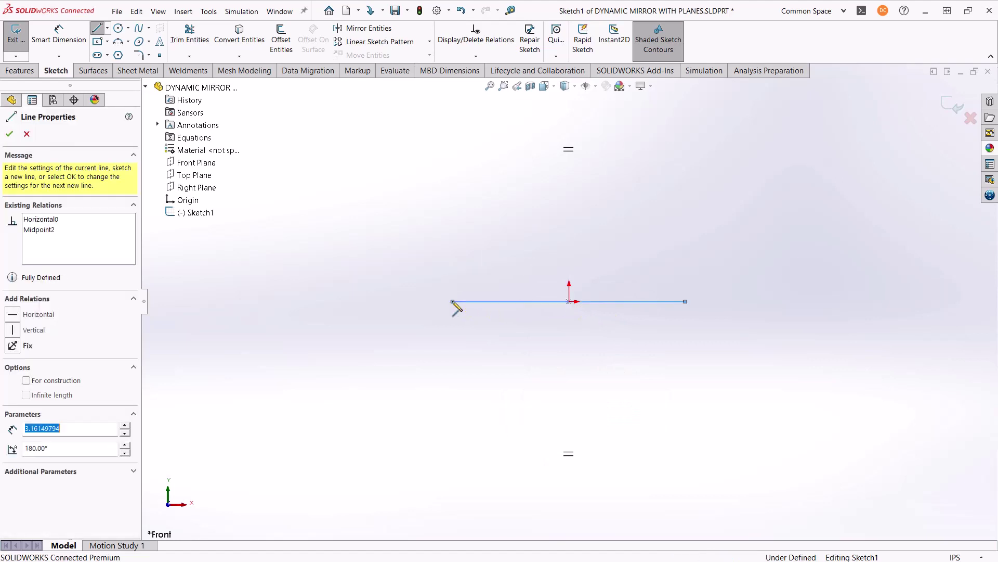
{"action": "left_click", "coordinate": [452, 247]}
{"action": "left_click", "coordinate": [430, 247]}
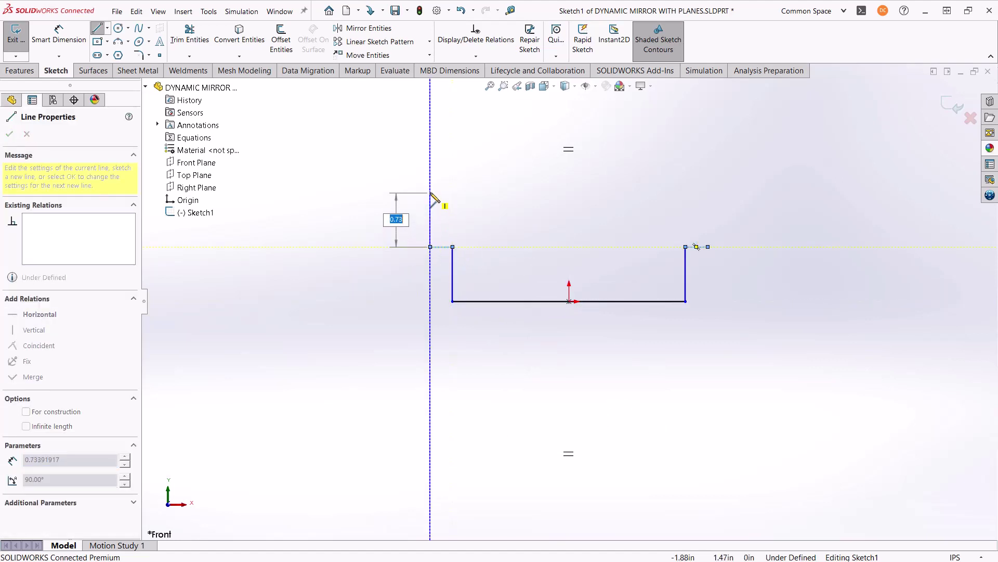
{"action": "left_click", "coordinate": [430, 192]}
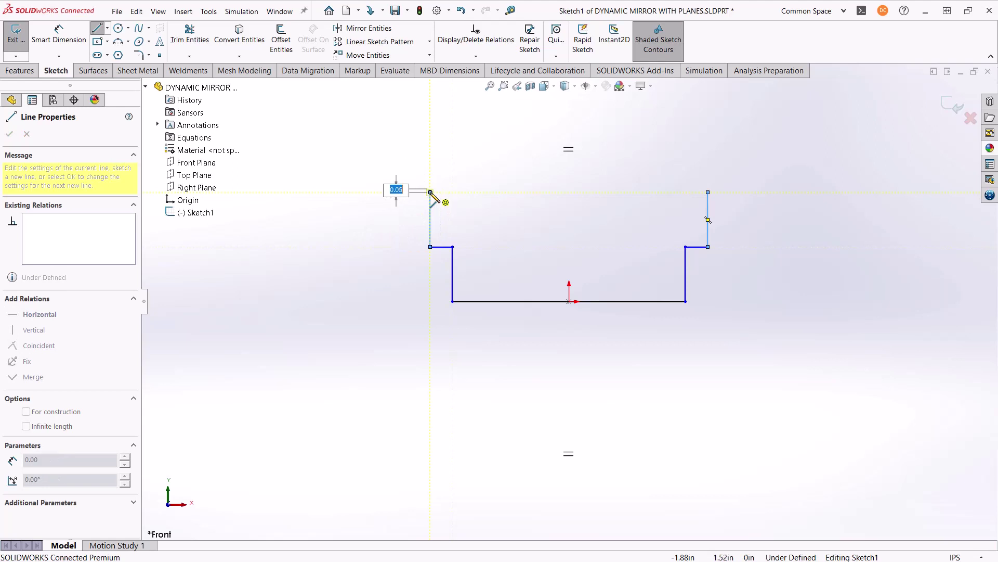
- Add the shoulder arc, short vertical line and dome arc closing on the centre line
{"action": "left_click", "coordinate": [450, 172]}
{"action": "double_click", "coordinate": [450, 154]}
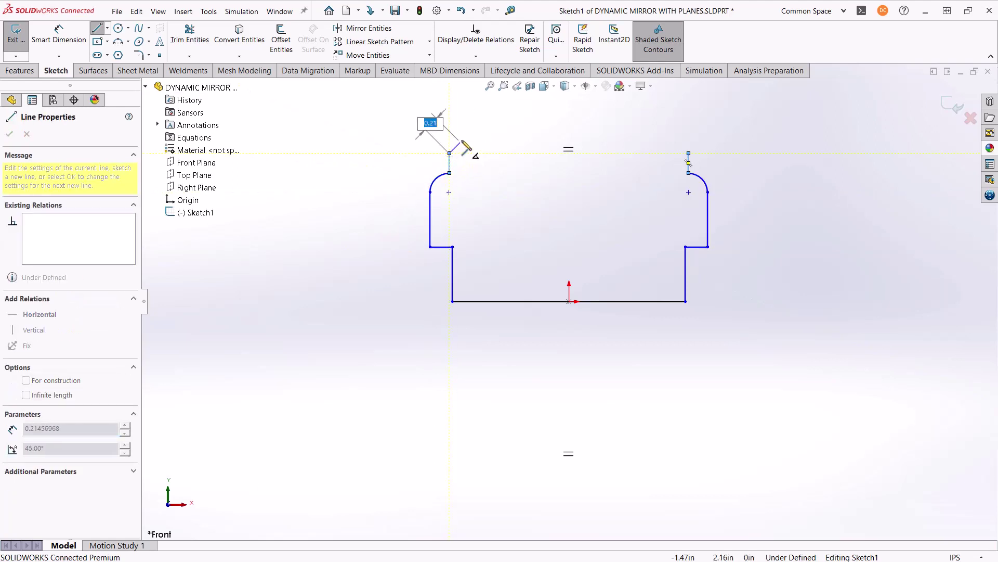
{"action": "left_click", "coordinate": [449, 153]}
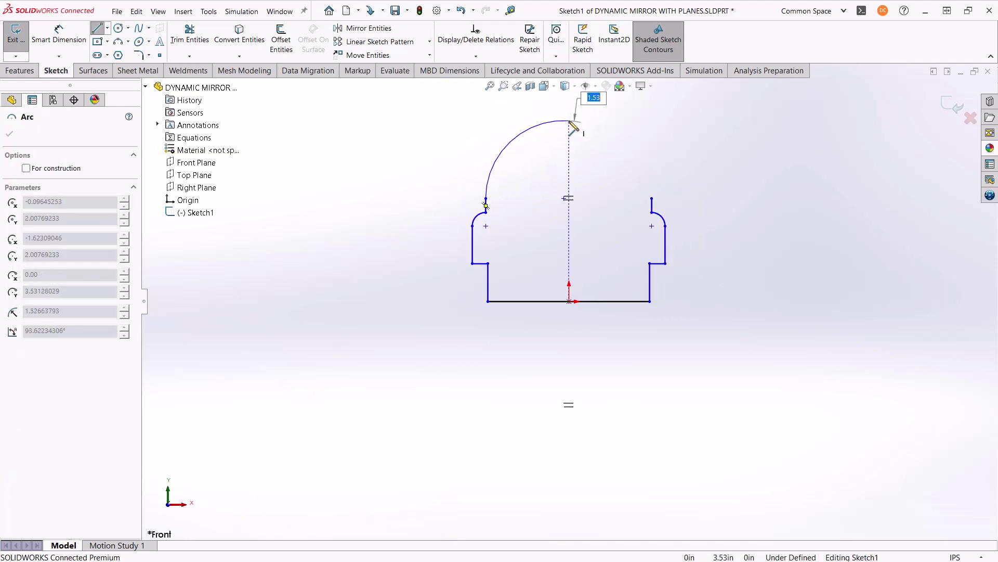
{"action": "left_click", "coordinate": [569, 121]}
- Make the two dome arcs tangent, then nudge the lower side wall with its mirror
{"action": "key", "text": "Escape"}
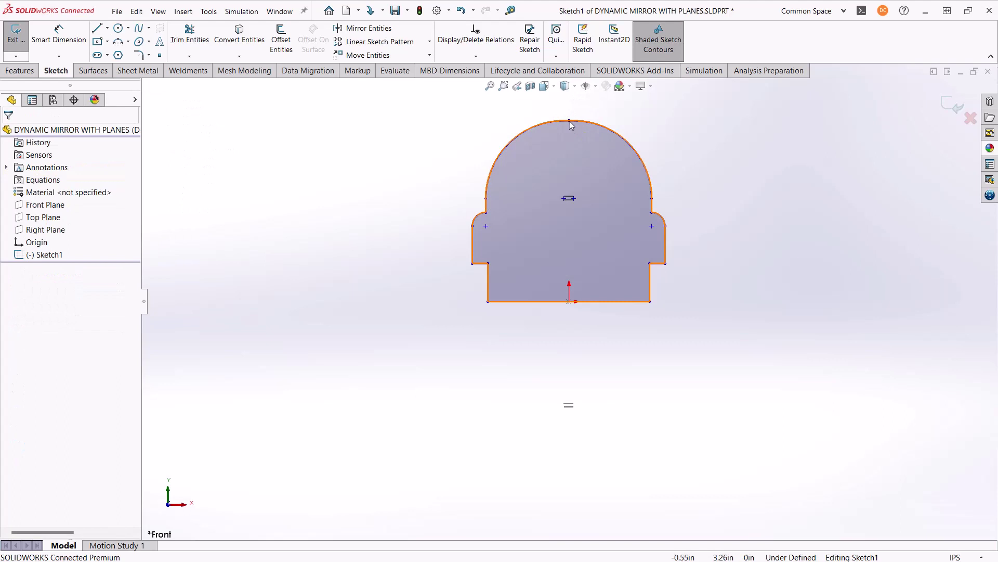
{"action": "left_click", "coordinate": [573, 122]}
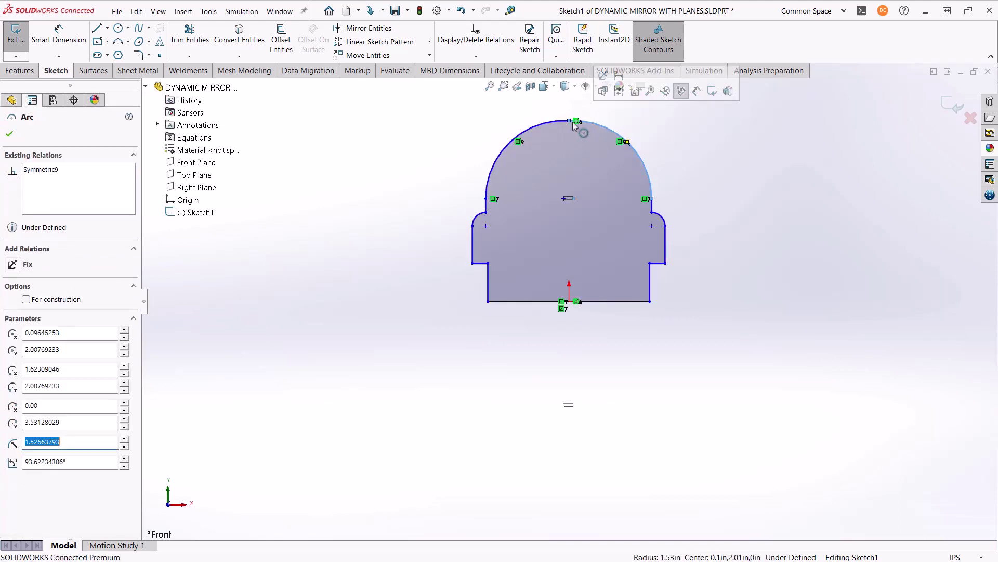
{"action": "left_click", "coordinate": [559, 124], "text": "ctrl"}
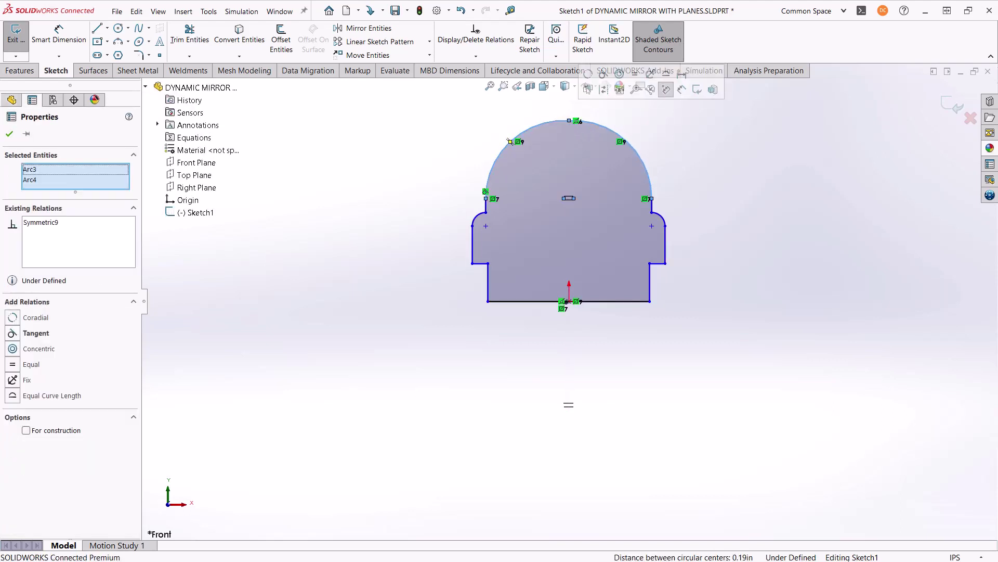
{"action": "left_click", "coordinate": [589, 91]}
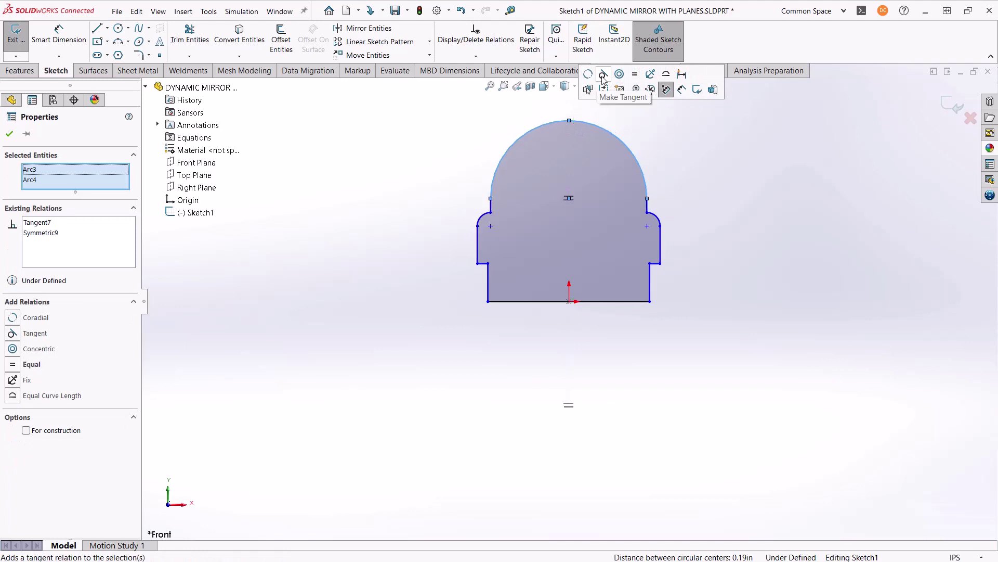
{"action": "left_click", "coordinate": [559, 376]}
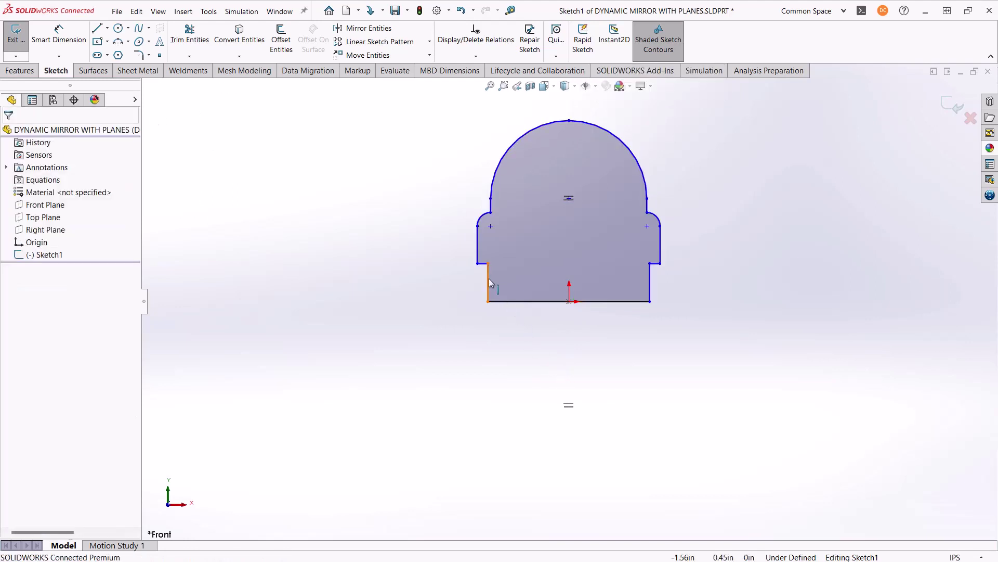
{"action": "mouse_move", "coordinate": [489, 279]}
{"action": "left_mouse_down"}
{"action": "mouse_move", "coordinate": [420, 278]}
{"action": "mouse_move", "coordinate": [488, 280]}
{"action": "left_mouse_up"}
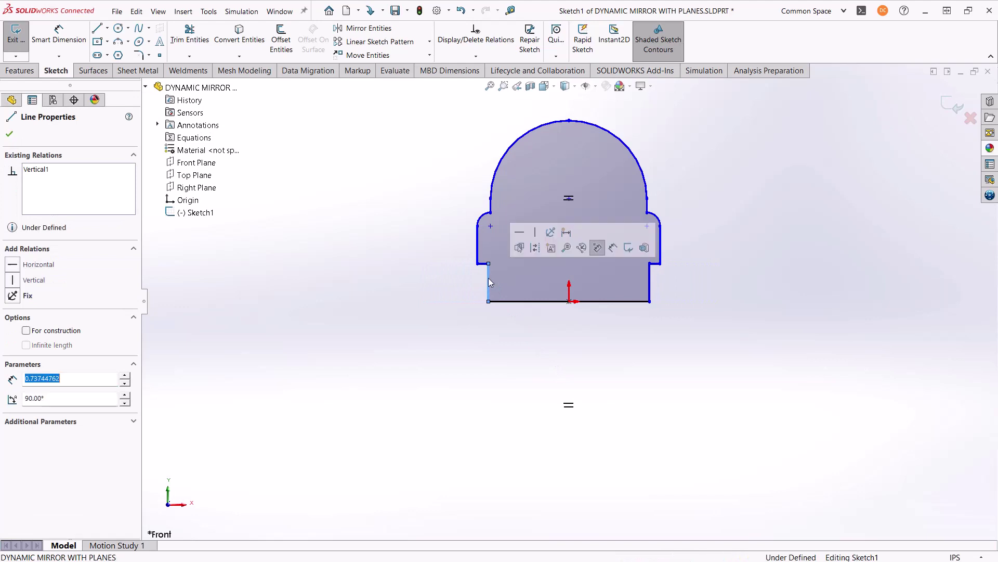
{"action": "left_click", "coordinate": [633, 338]}
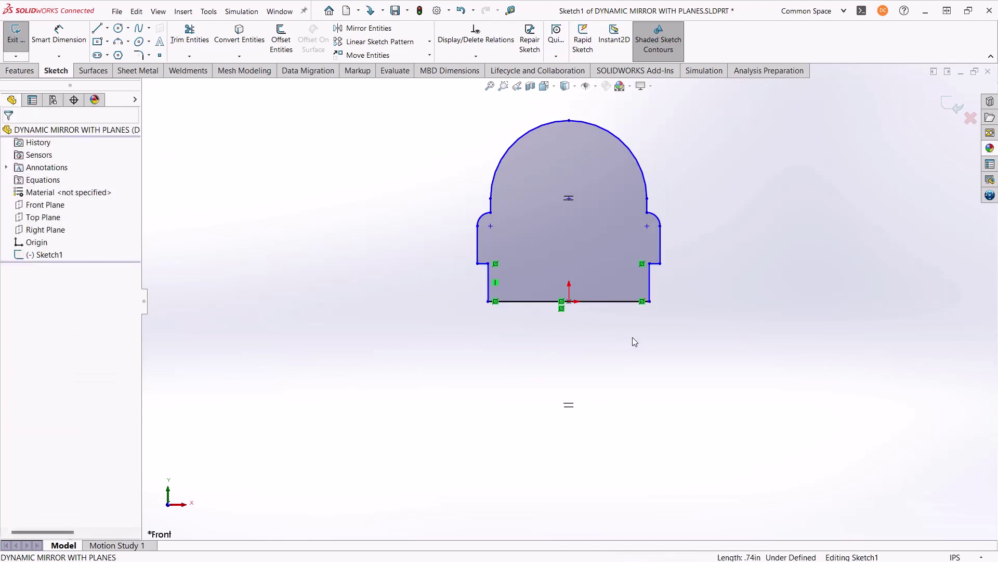
- Draw a mirrored inner vertical line rising from the base line
{"action": "key", "text": "l"}
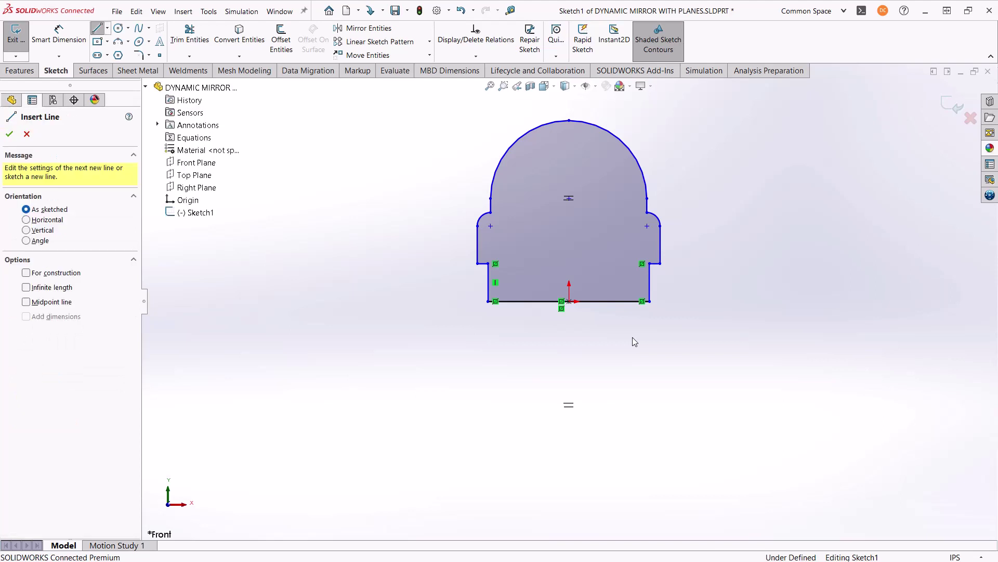
{"action": "left_click", "coordinate": [624, 301]}
{"action": "left_click", "coordinate": [624, 245]}
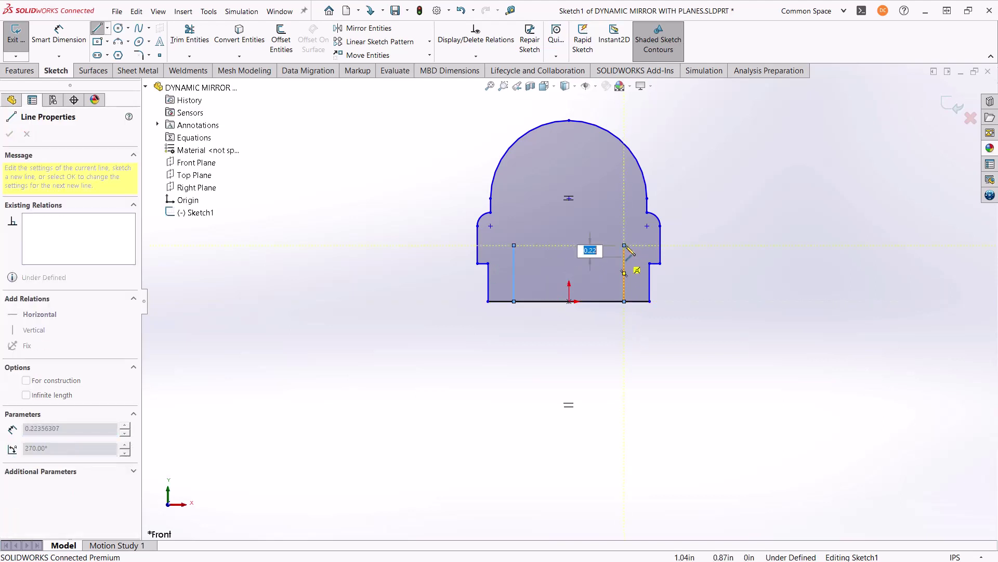
{"action": "key", "text": "Escape"}
- Add a 3 Point Arc from the inner line's top down to the base line
{"action": "key", "text": "s"}
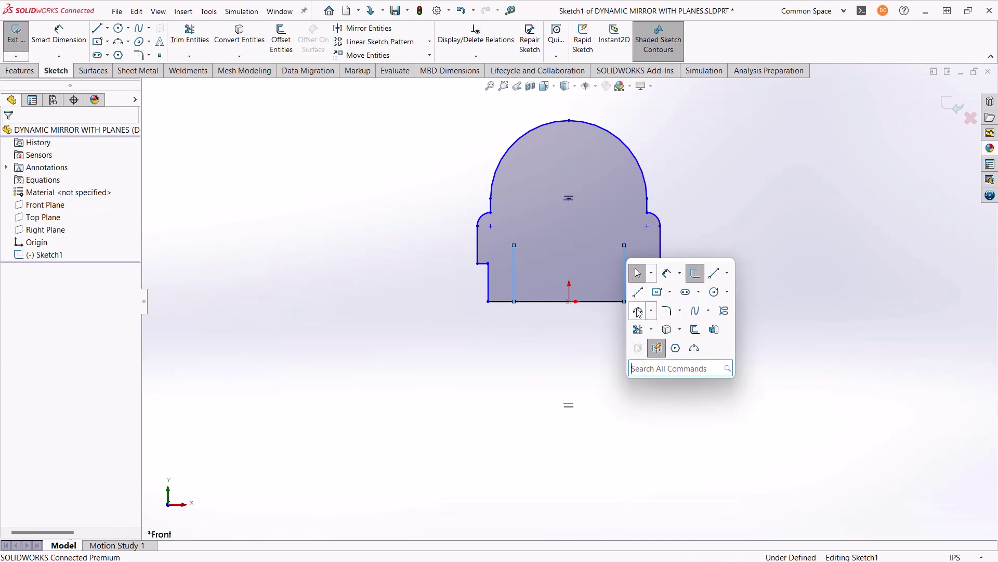
{"action": "left_click", "coordinate": [637, 311]}
{"action": "left_click", "coordinate": [624, 245]}
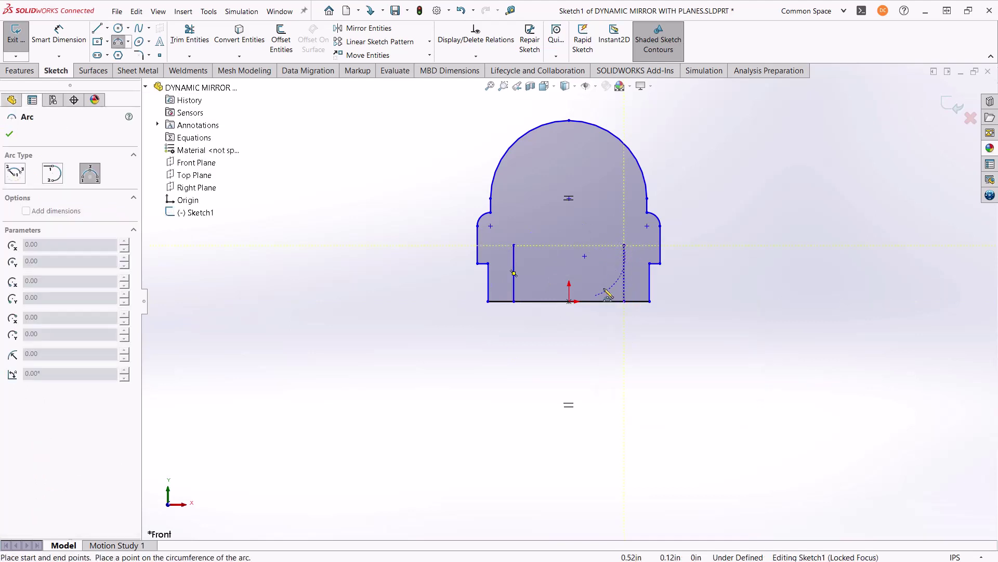
{"action": "left_click", "coordinate": [595, 301]}
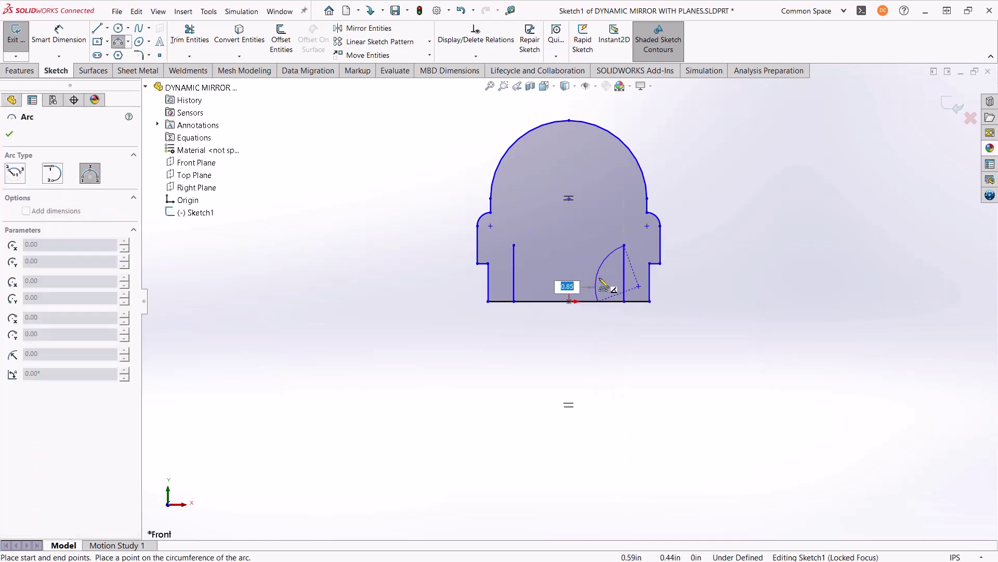
{"action": "left_click", "coordinate": [600, 285]}
{"action": "key", "text": "Escape"}
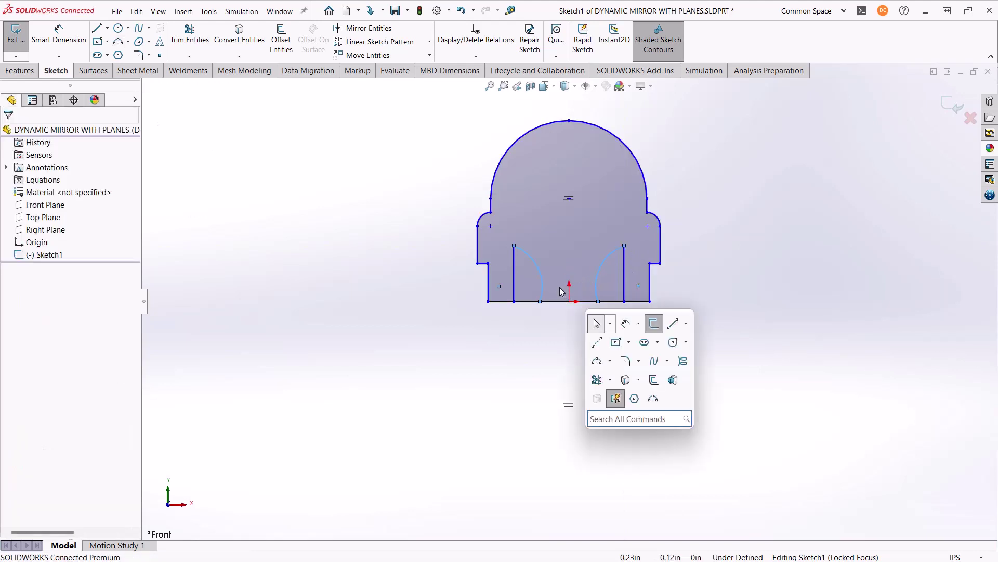
- Draw the visor's chain of lines from the origin up and left to its apex
{"action": "key", "text": "s"}
{"action": "left_click", "coordinate": [673, 324]}
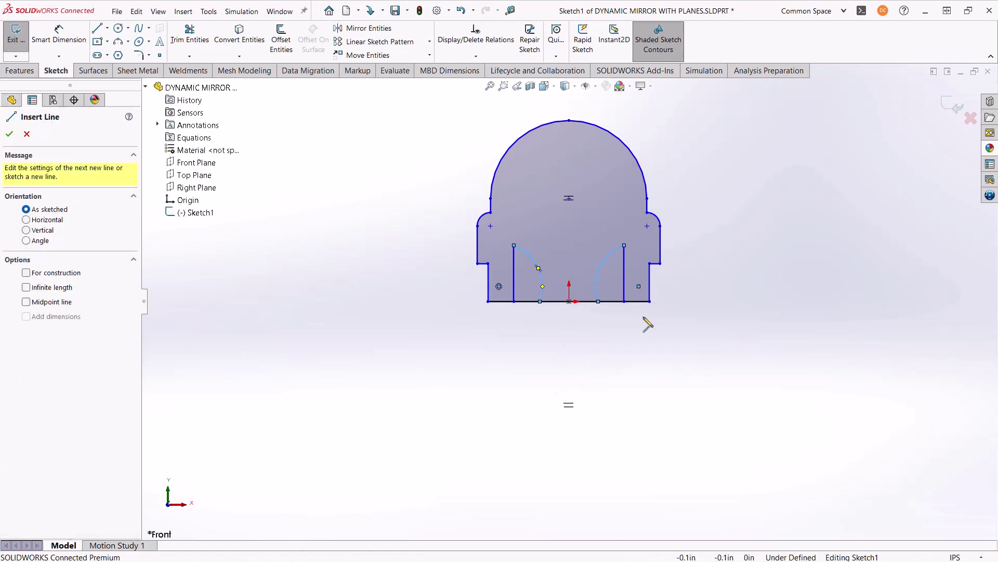
{"action": "left_click", "coordinate": [569, 301]}
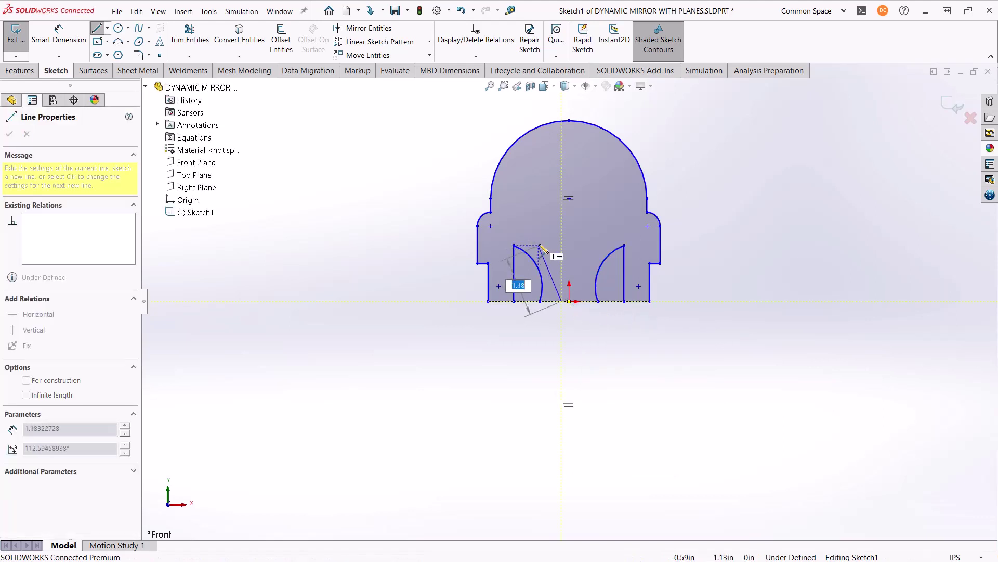
{"action": "left_click", "coordinate": [539, 245]}
{"action": "left_click", "coordinate": [499, 228]}
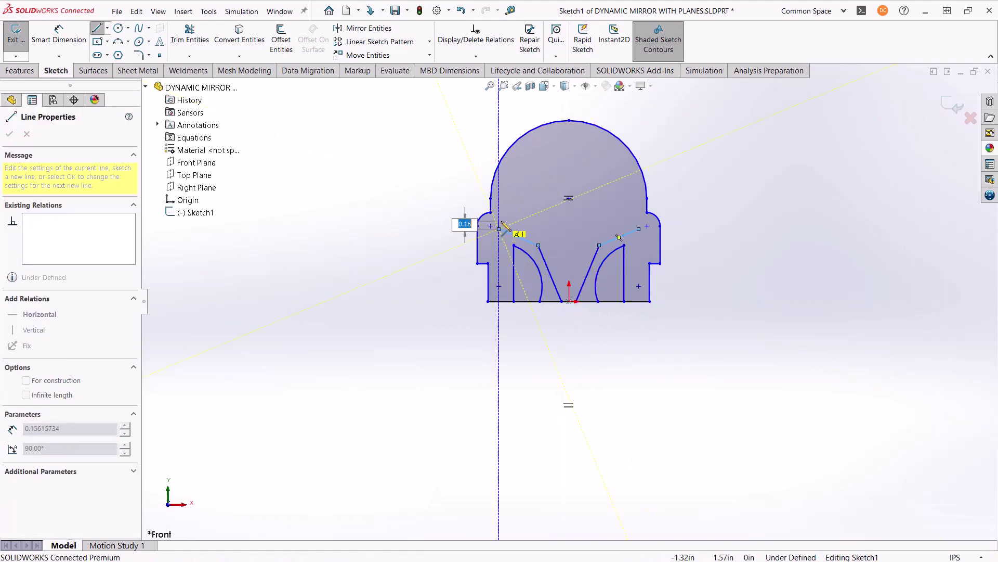
{"action": "left_click", "coordinate": [499, 221]}
- Drag the visor's lower point up and right, and slide the inner arc's end along the base
{"action": "left_click", "coordinate": [569, 207]}
{"action": "key", "text": "Escape"}
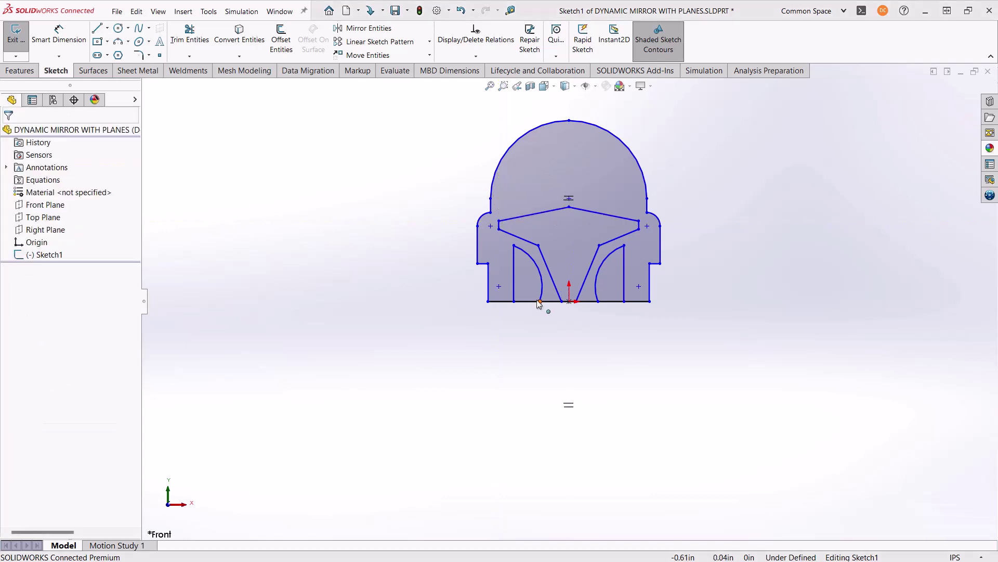
{"action": "left_click_drag", "start_coordinate": [539, 247], "coordinate": [555, 238]}
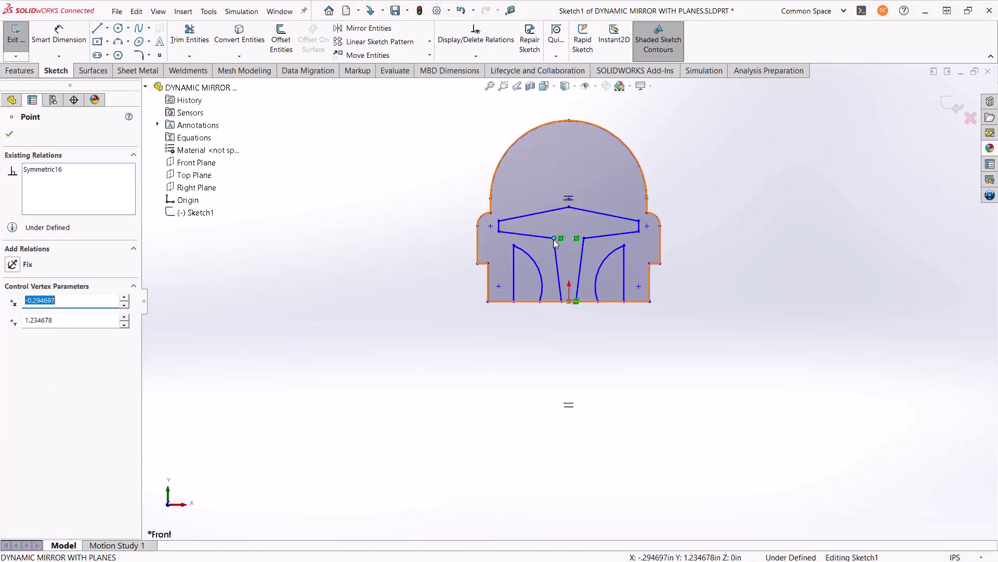
{"action": "left_click", "coordinate": [541, 301]}
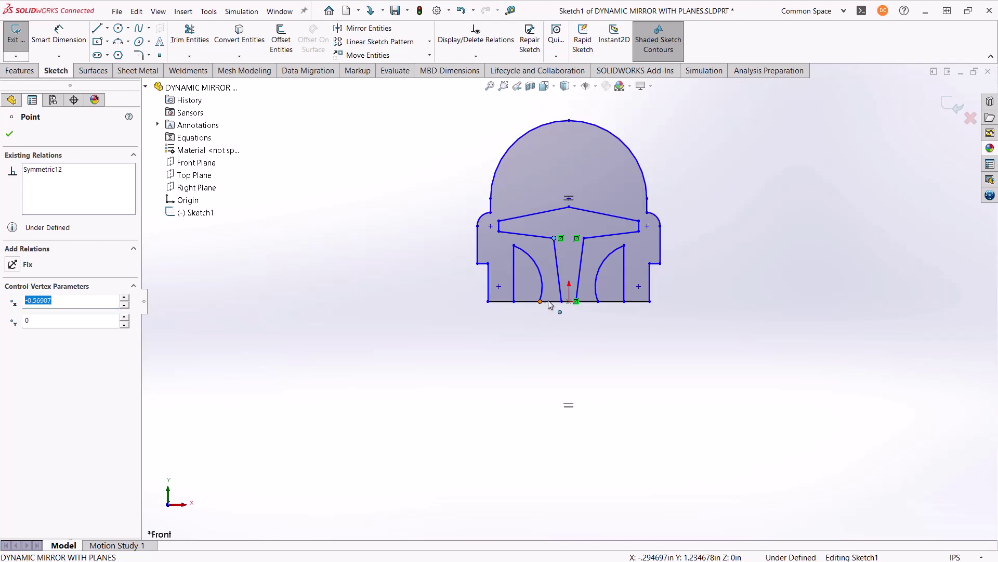
{"action": "left_click_drag", "start_coordinate": [544, 301], "coordinate": [542, 301]}
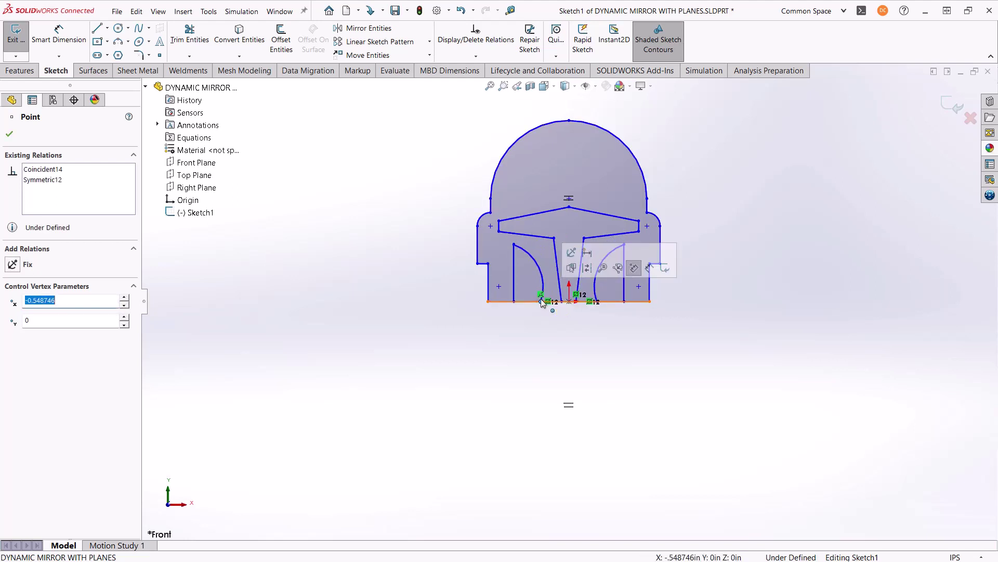
{"action": "left_click", "coordinate": [540, 322]}
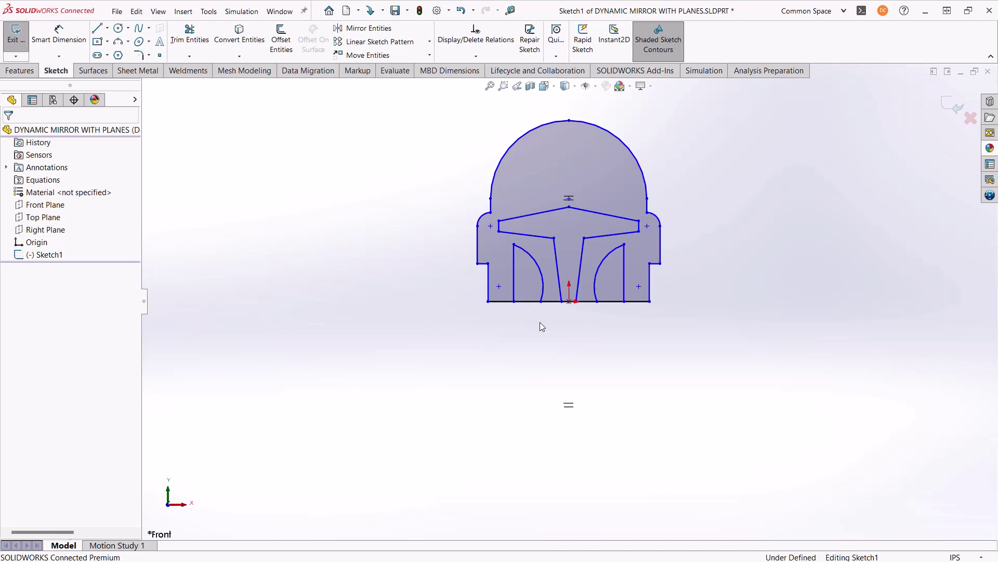